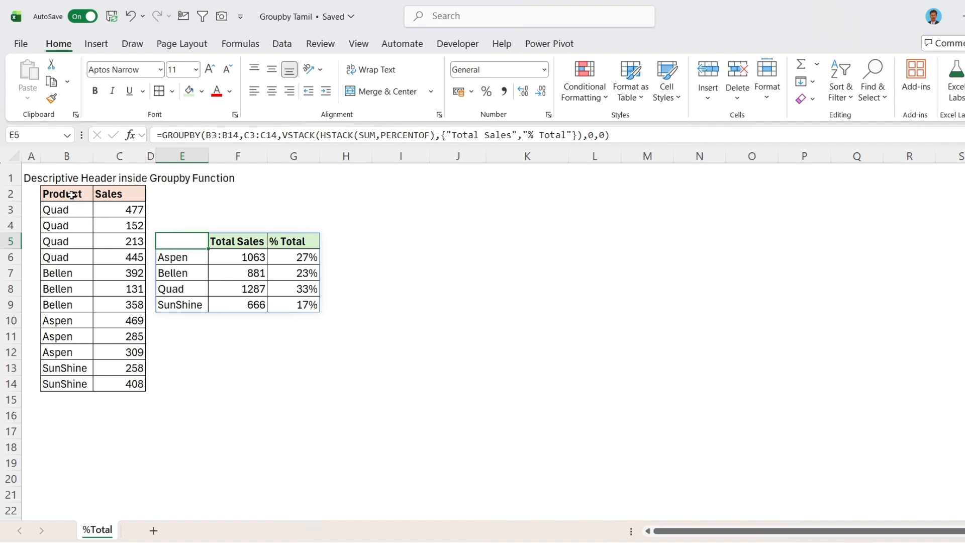
Examine the Product and Sales source table and the finished summary with Total Sales and % Total columns.
drag(71, 198, 109, 385)
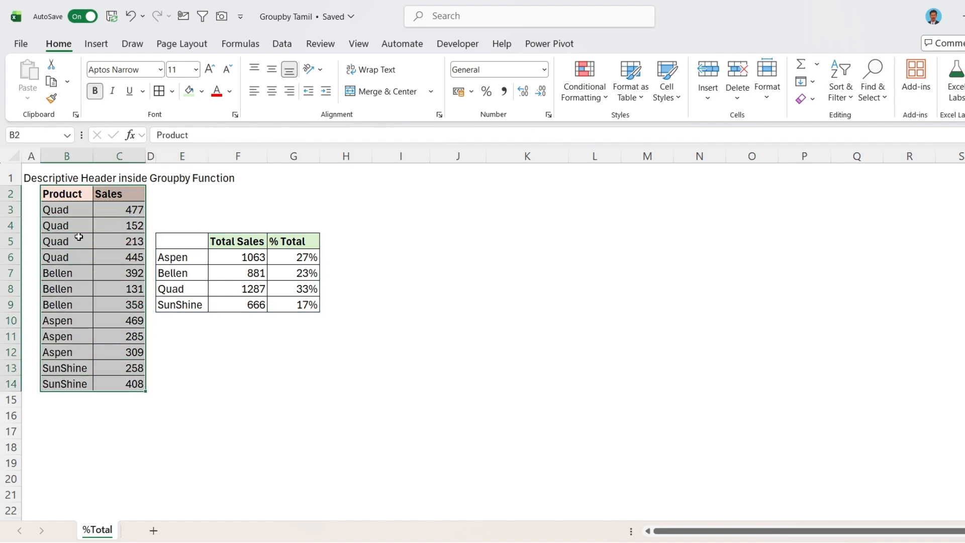
click(76, 195)
click(117, 194)
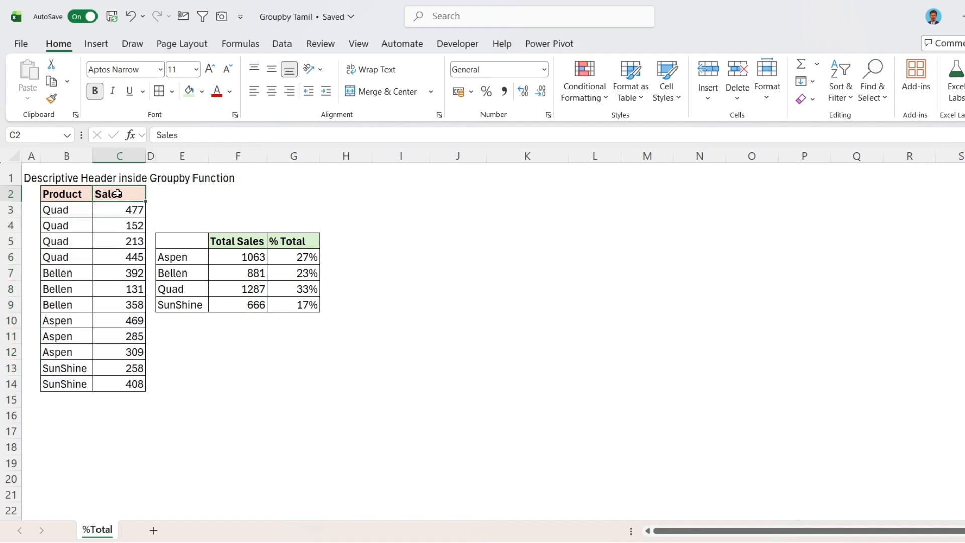
drag(192, 245, 294, 303)
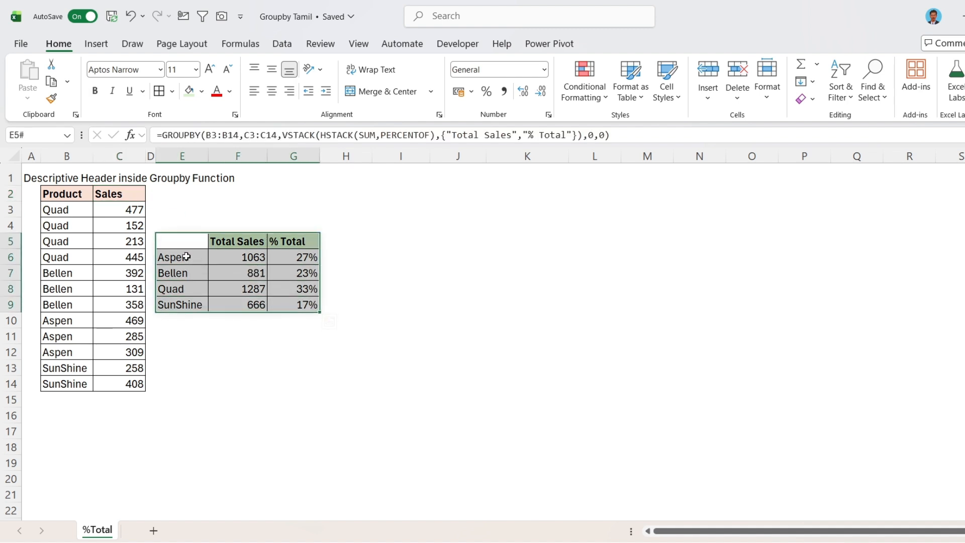
drag(186, 257, 183, 299)
click(236, 259)
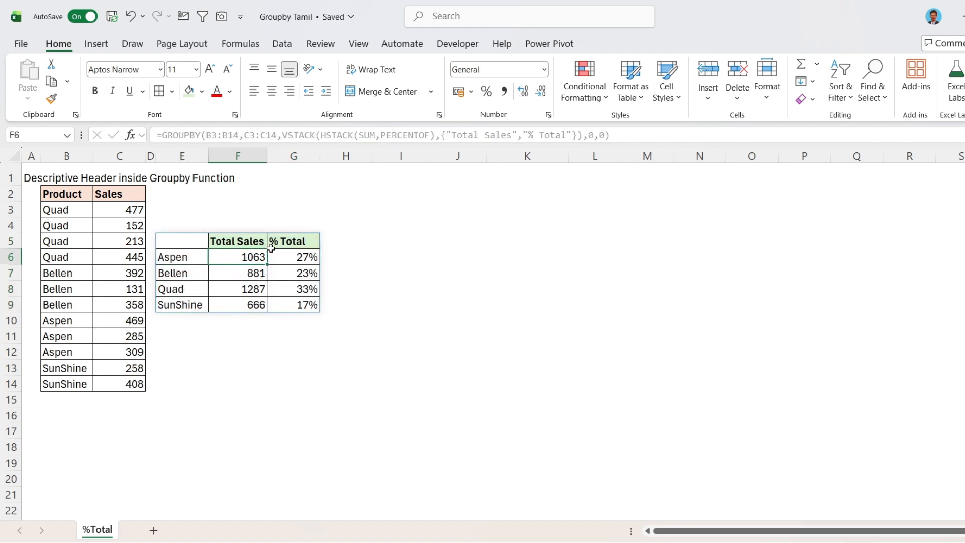
click(295, 255)
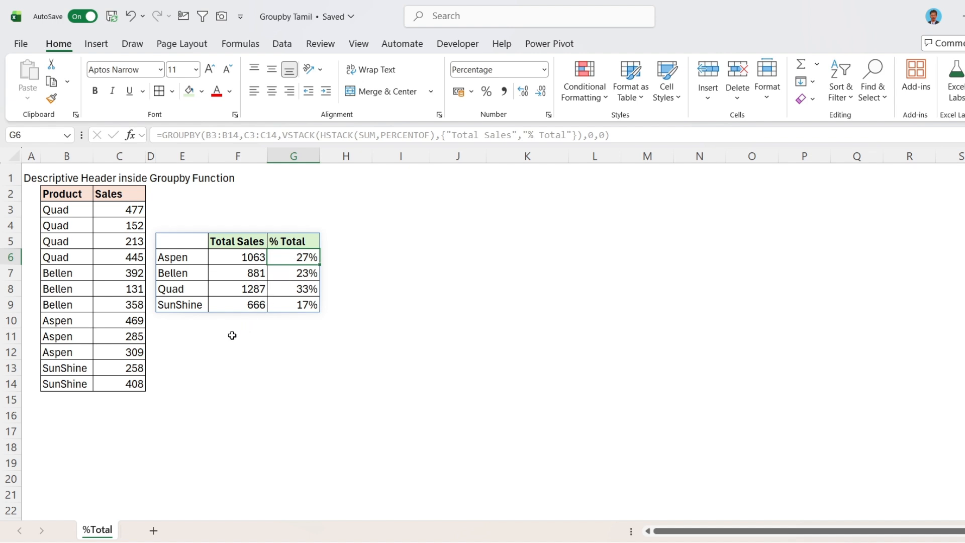
Start a GROUPBY formula in E12 with B3:B14 as the row fields and C3:C14 as the values.
click(173, 345)
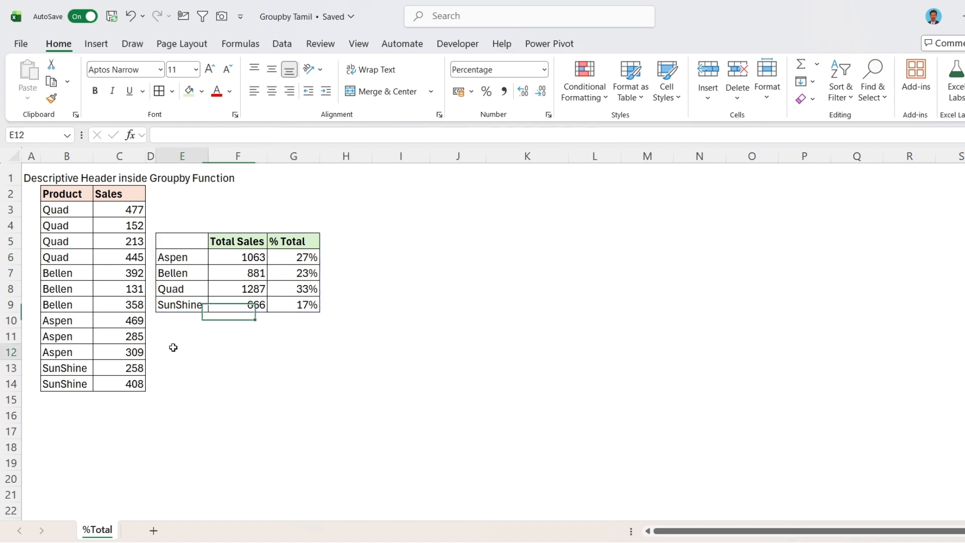
text(=GROUPBY()
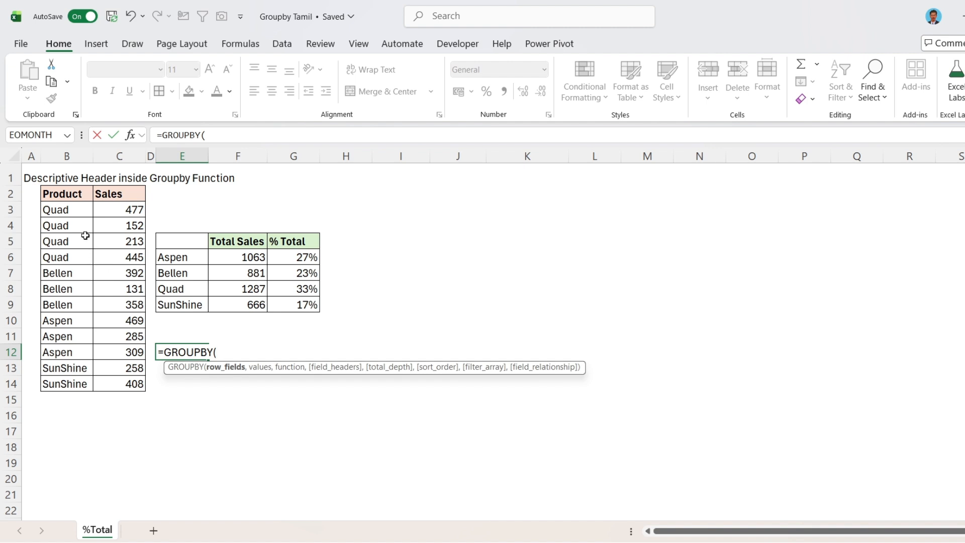
drag(73, 210, 68, 382)
text(,)
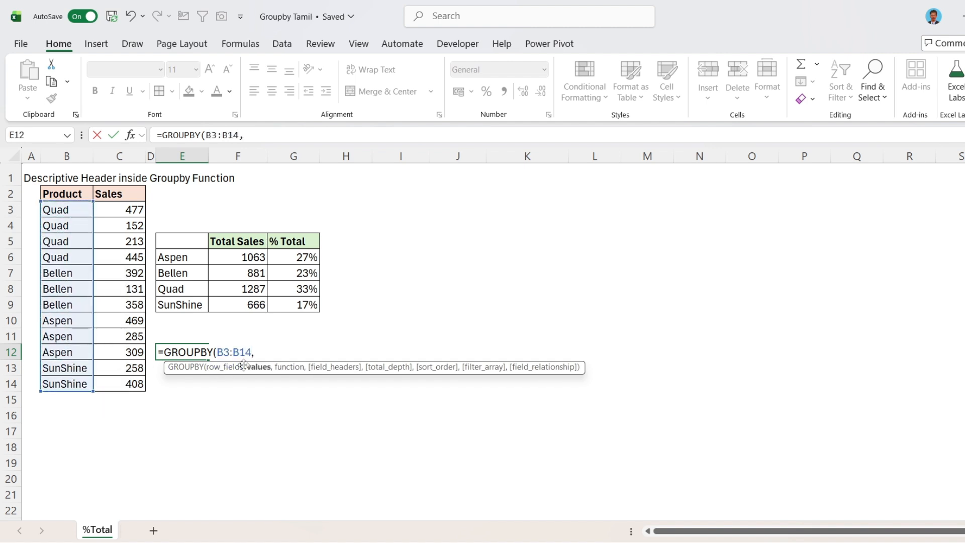
drag(126, 211, 126, 382)
text(,)
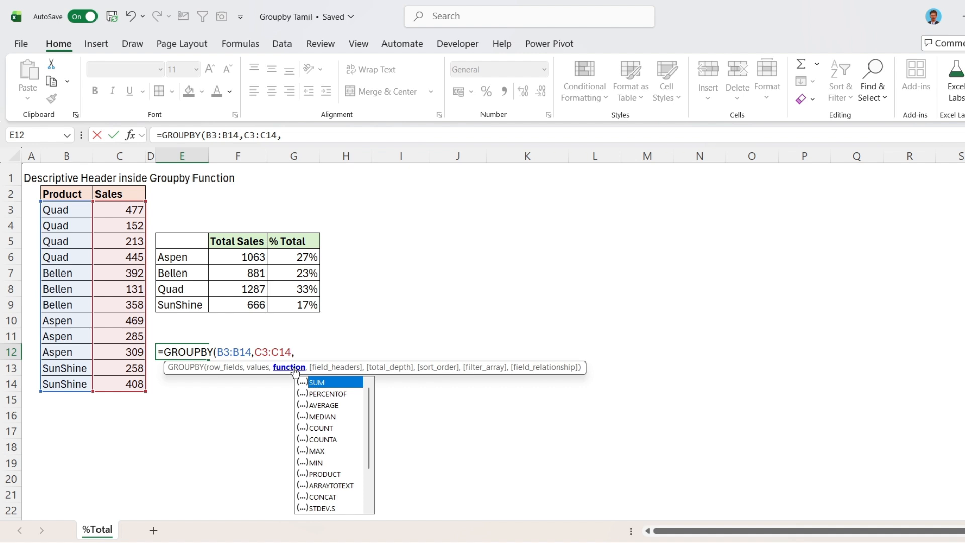
Add HSTACK(SUM,PERCENTOF) as the function argument of the GROUPBY formula in E12.
text(hsta)
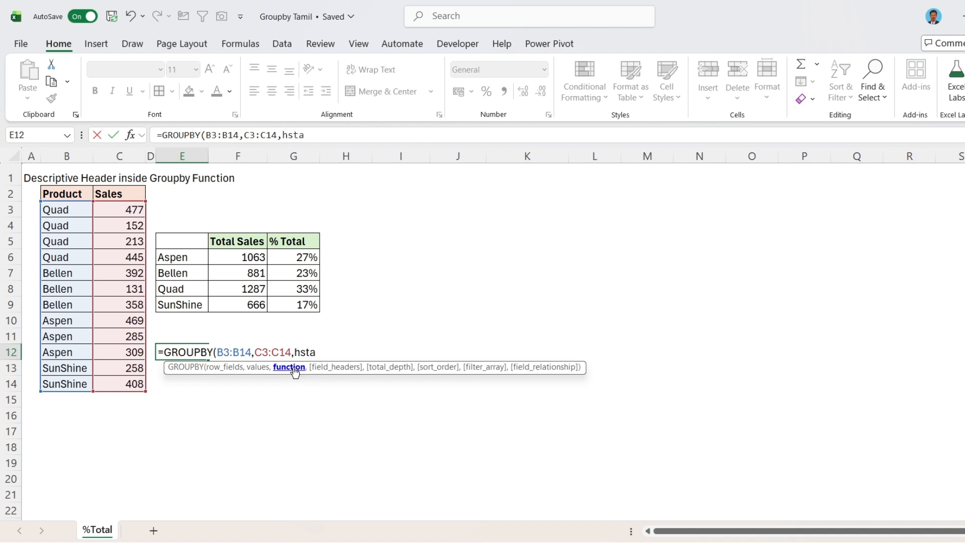
text(ck()
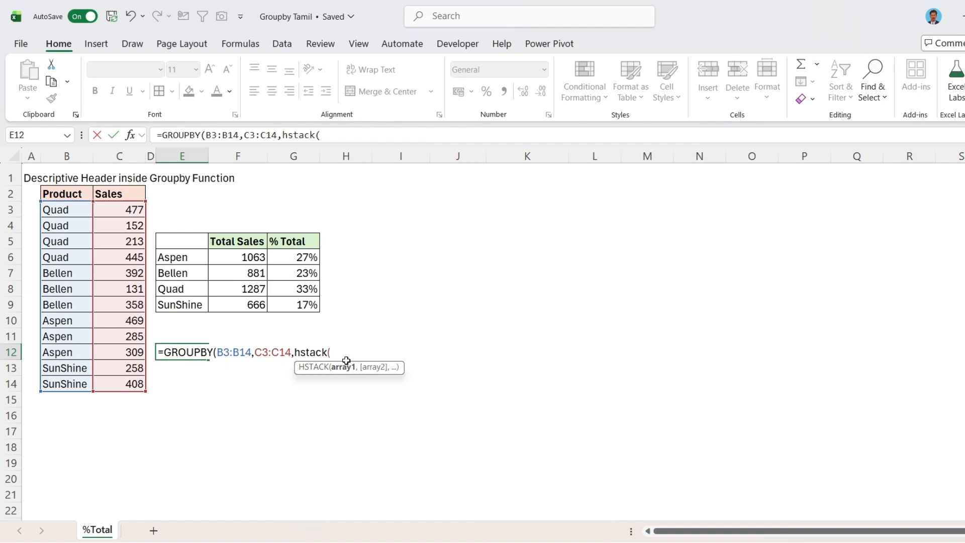
text(sum)
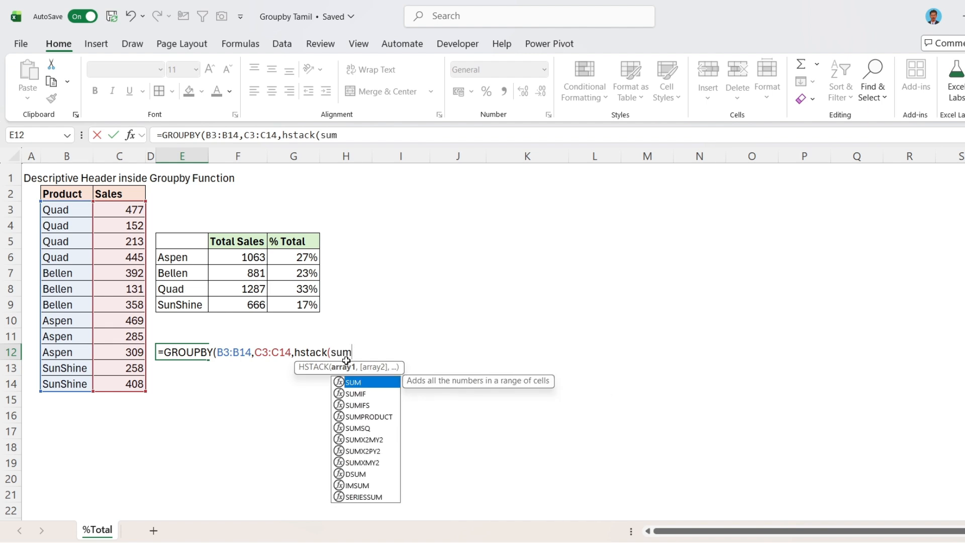
text(,)
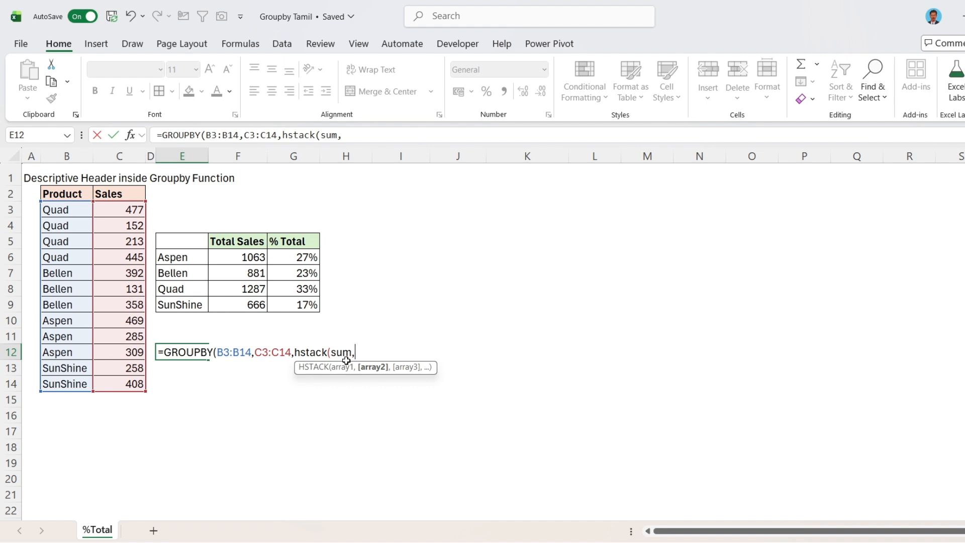
text(per)
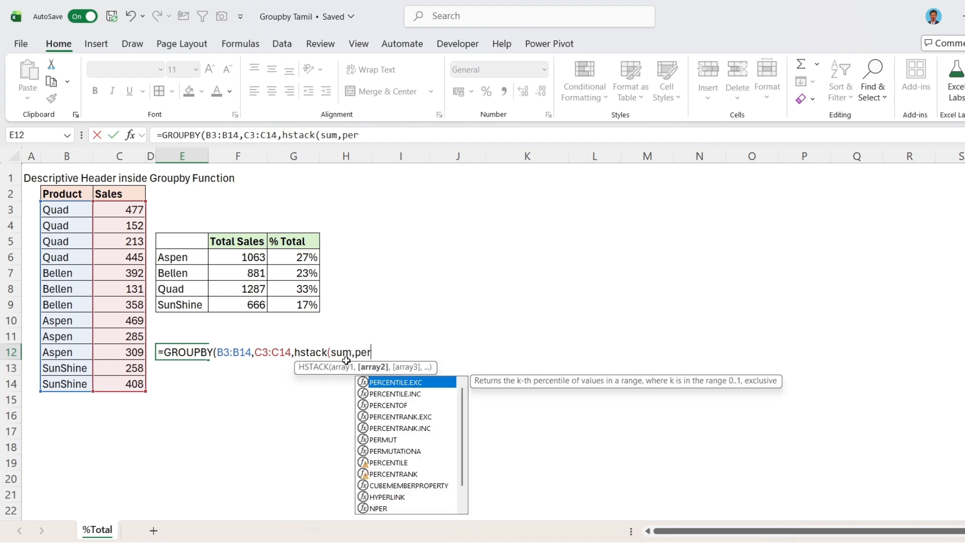
key(Down)
key(Down)
key(Tab)
key(BackSpace)
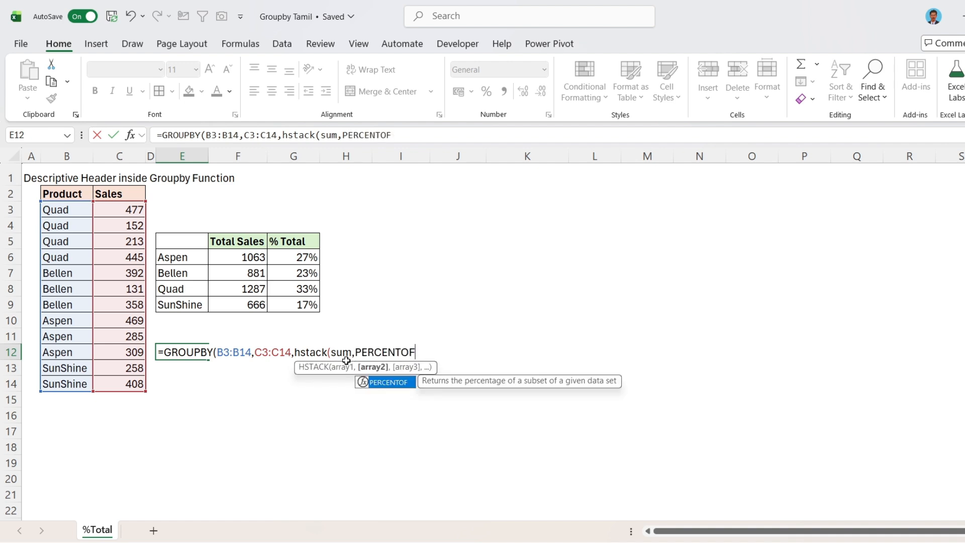
text(),)
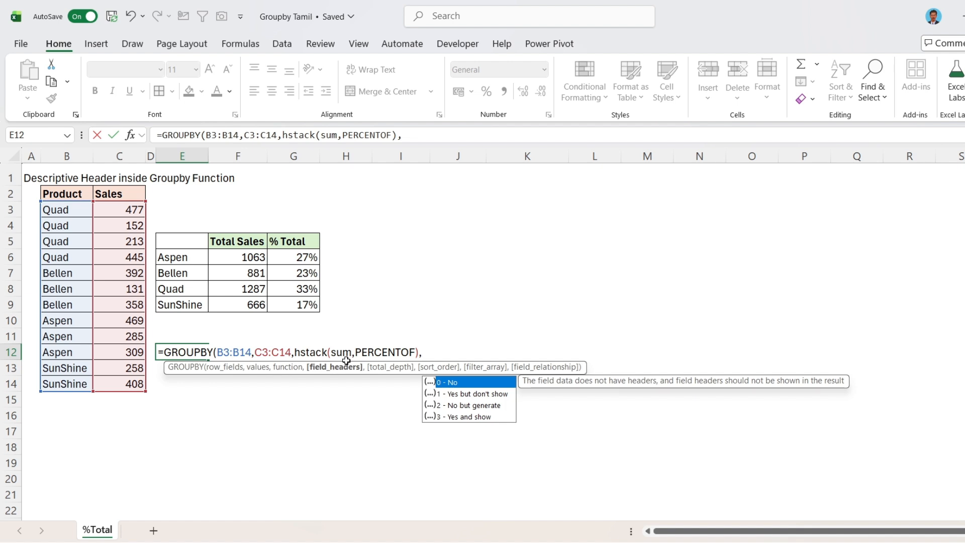
Complete the GROUPBY formula with field headers 0 and total depth 0, and enter it.
text(0)
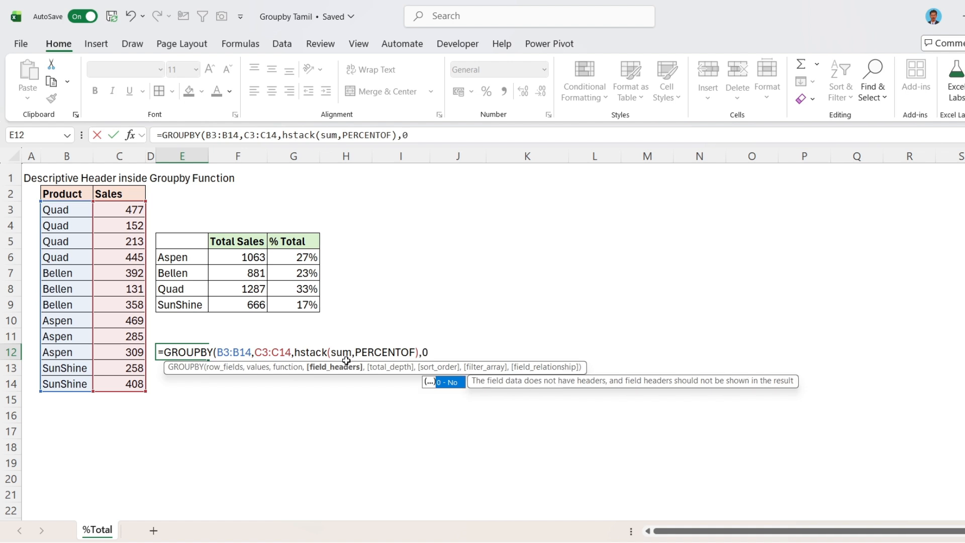
text(,)
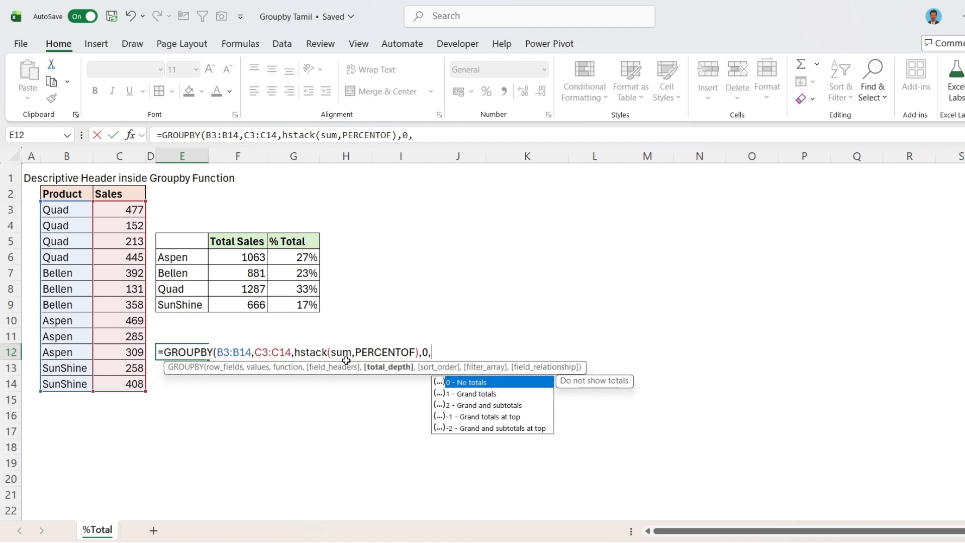
text(0)
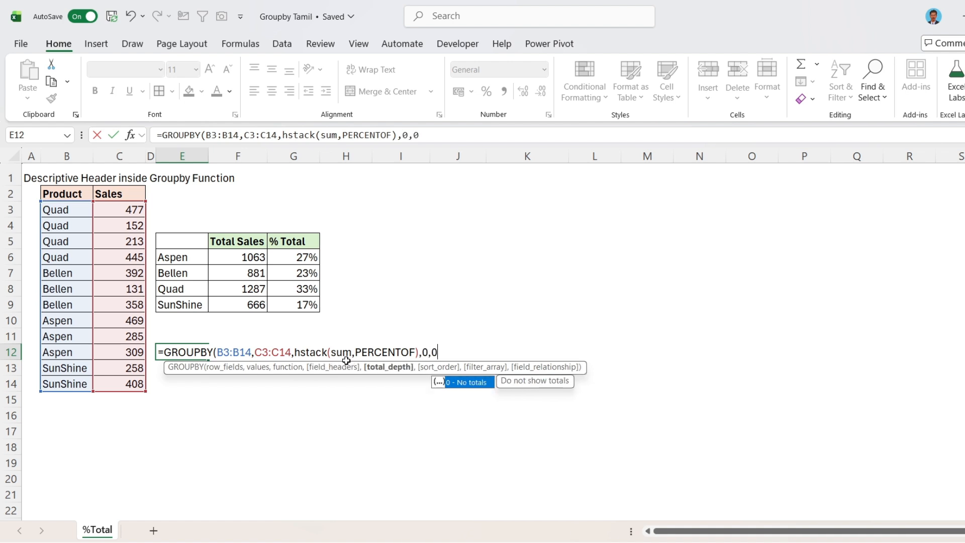
text())
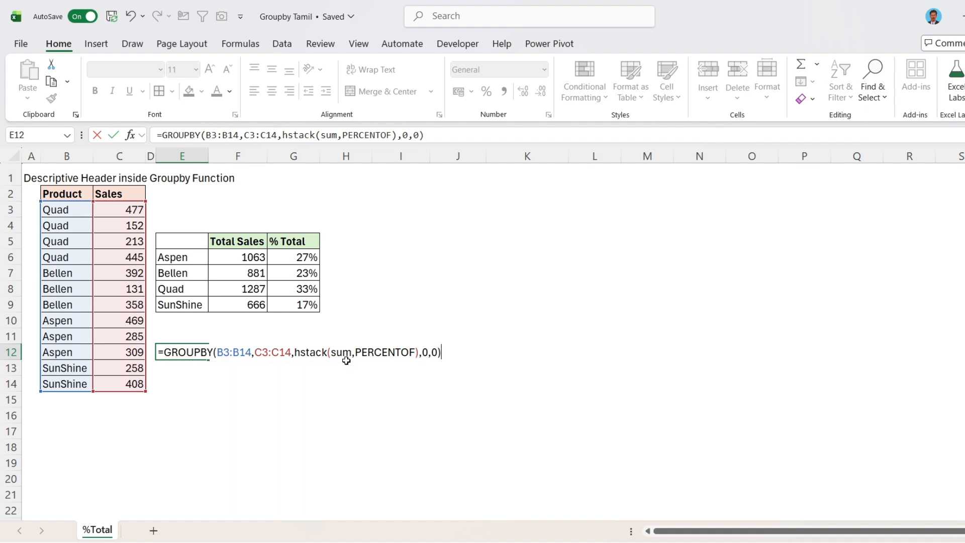
key(Return)
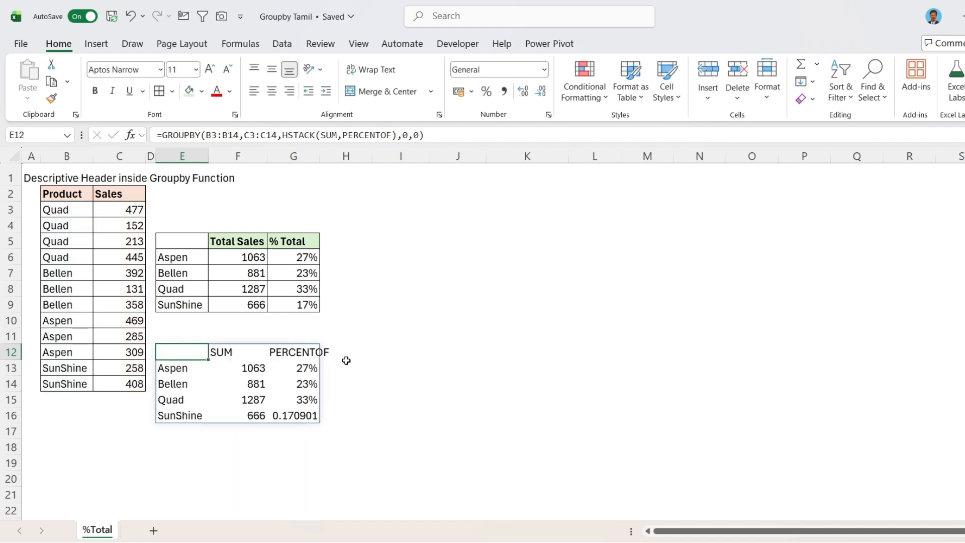
Format the PERCENTOF values in G13:G16 as percentages.
click(307, 368)
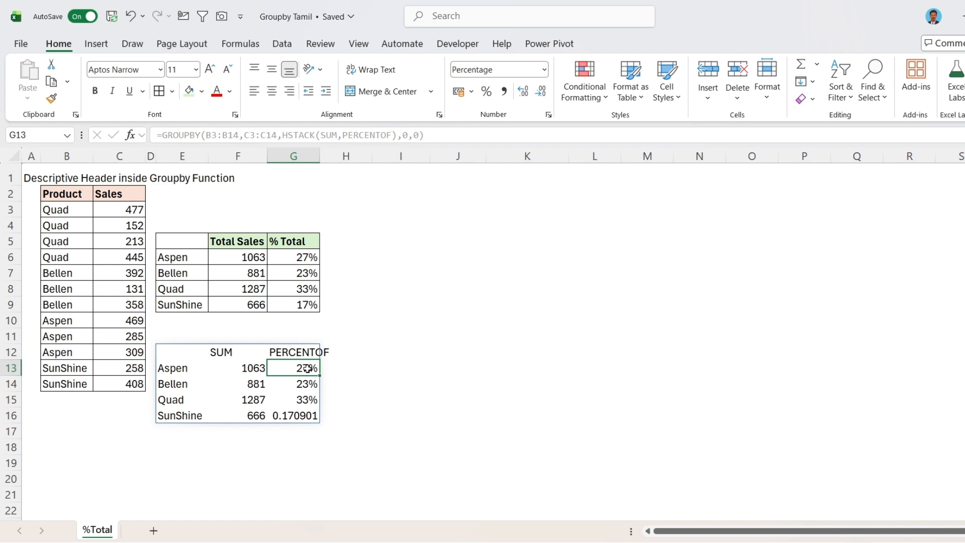
key(ctrl+shift+Down)
key(ctrl+shift+5)
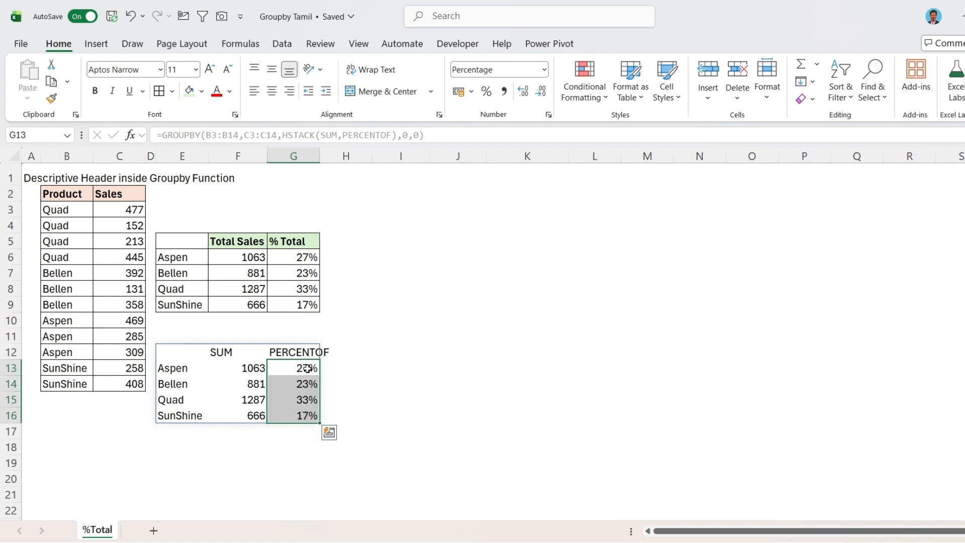
Examine the header row E12:G12 and the product rows E13:G16 of the new GROUPBY result.
click(177, 353)
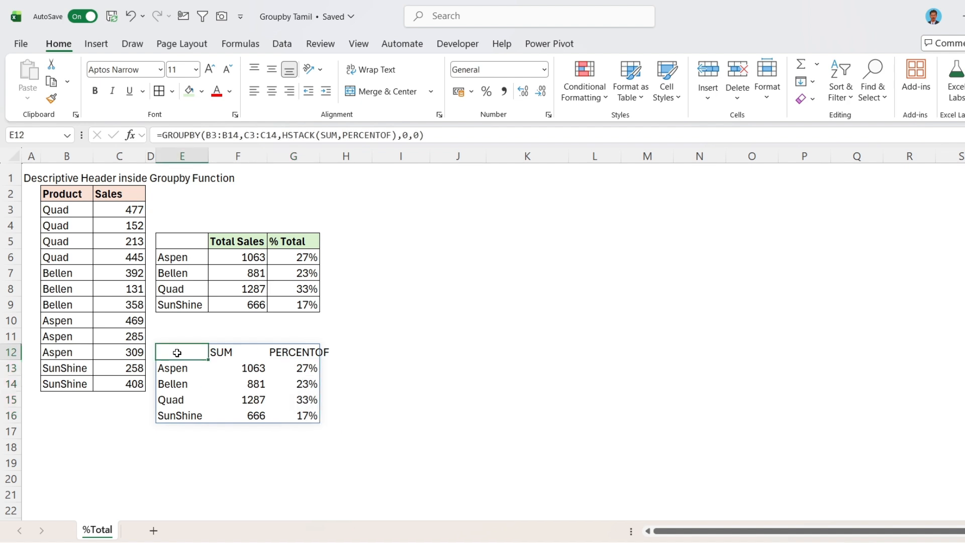
drag(177, 353, 282, 352)
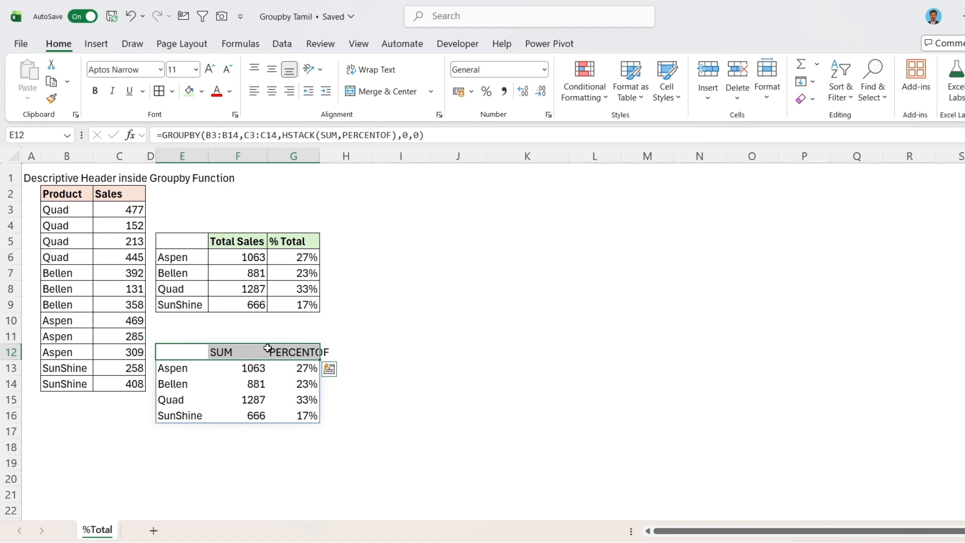
click(195, 353)
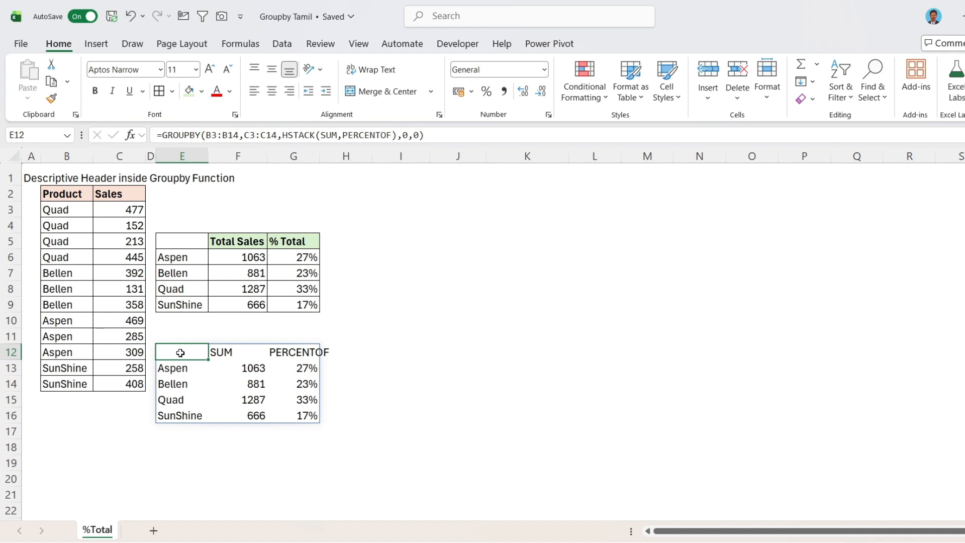
drag(183, 351, 282, 353)
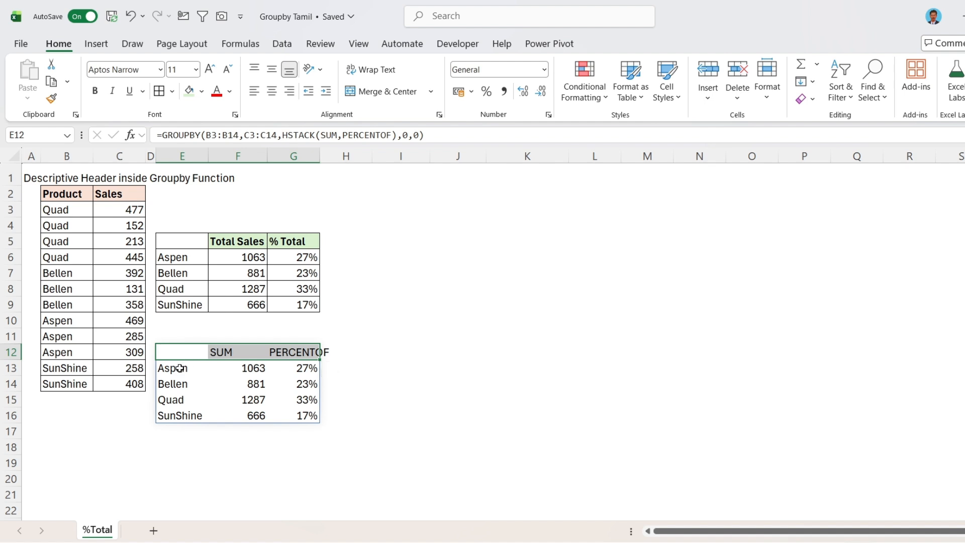
drag(181, 368, 291, 412)
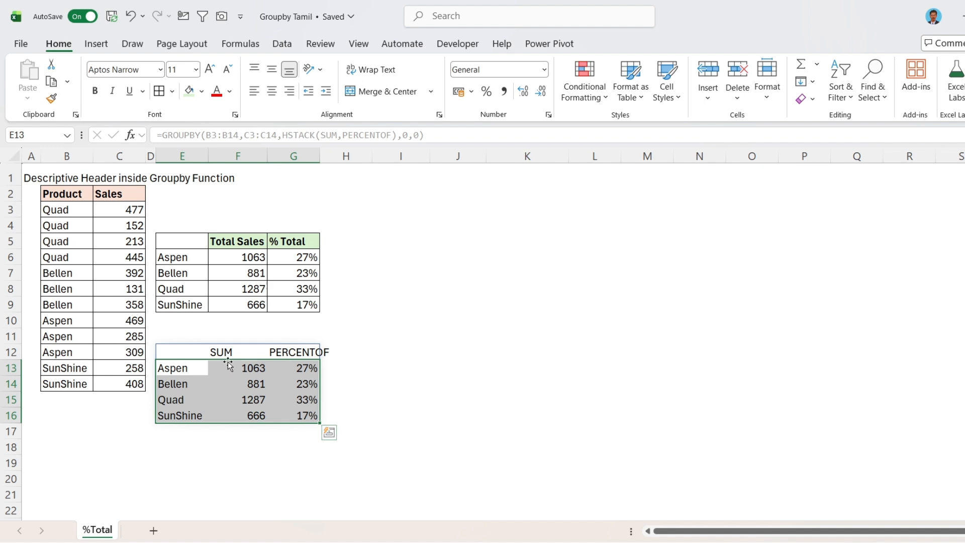
Wrap the HSTACK(SUM,PERCENTOF) argument of the GROUPBY formula in E12 in a VSTACK function as its first array.
click(193, 352)
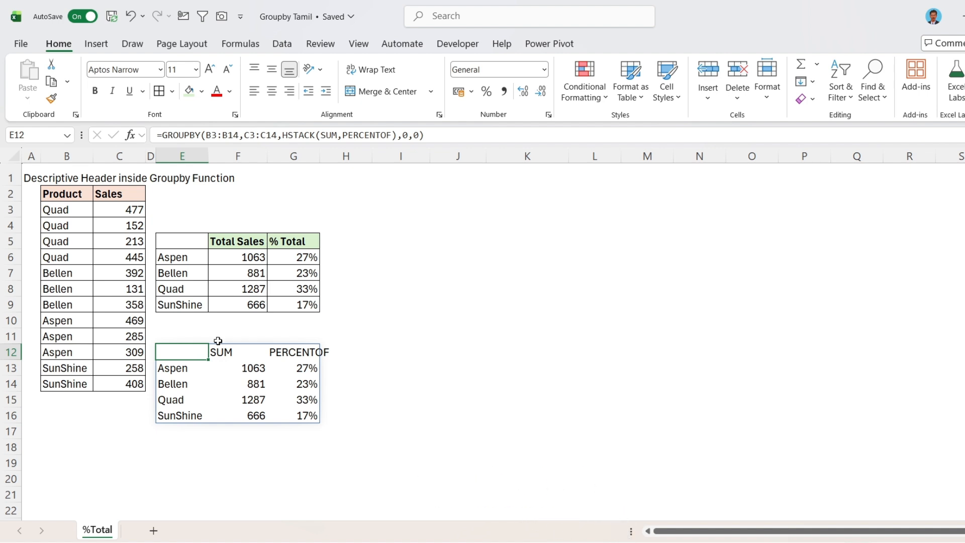
click(287, 136)
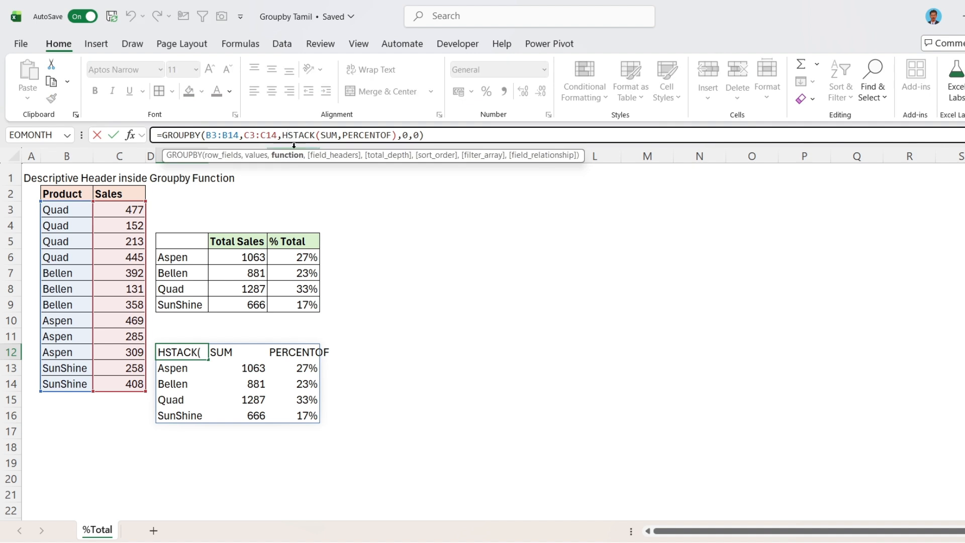
click(288, 155)
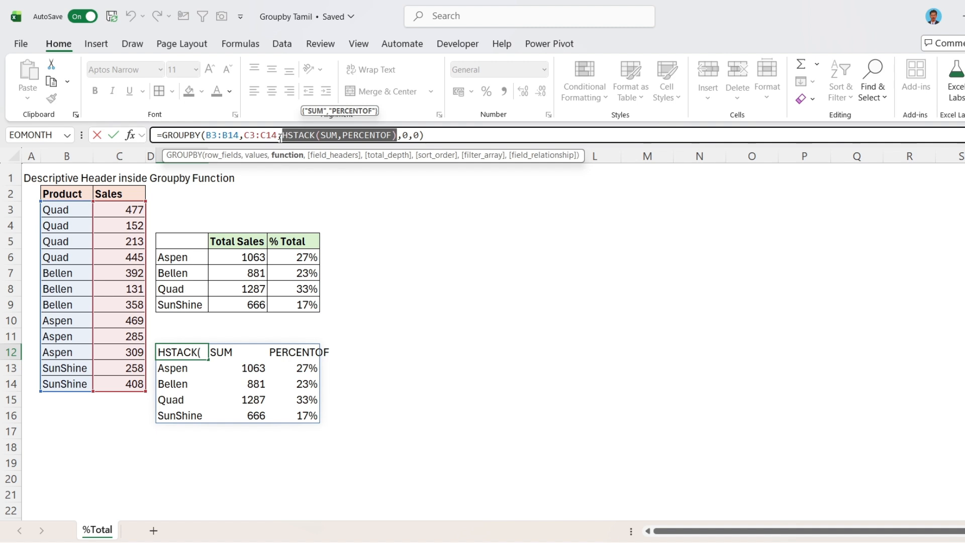
click(298, 140)
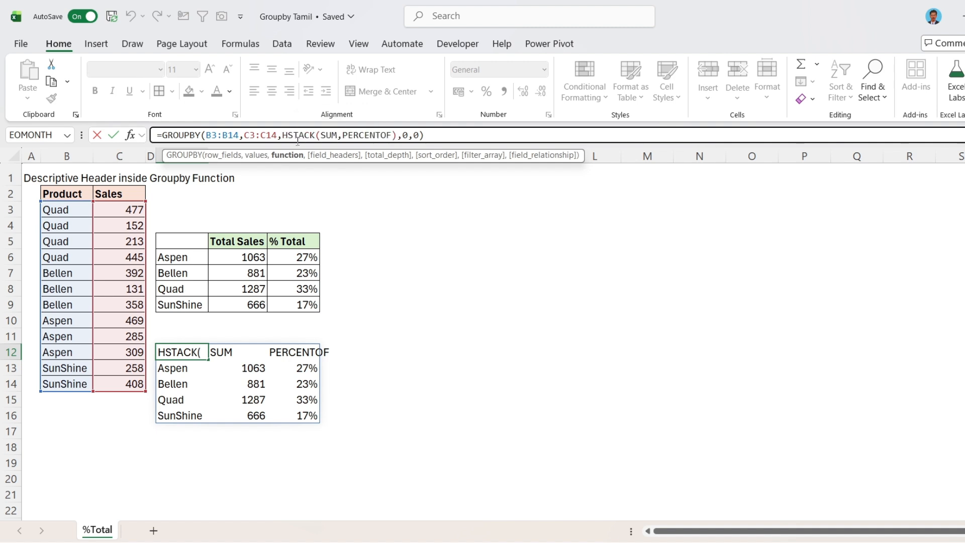
text(vstack)
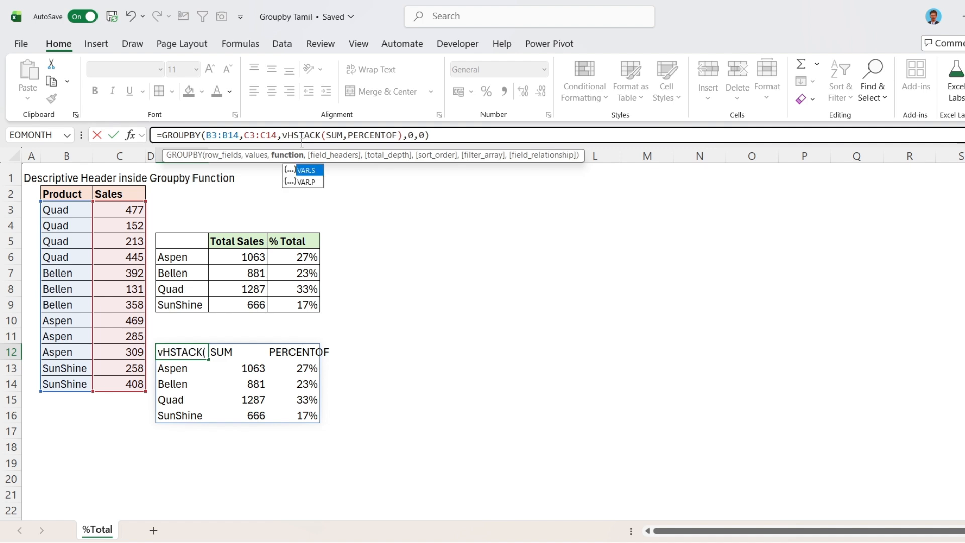
text(()
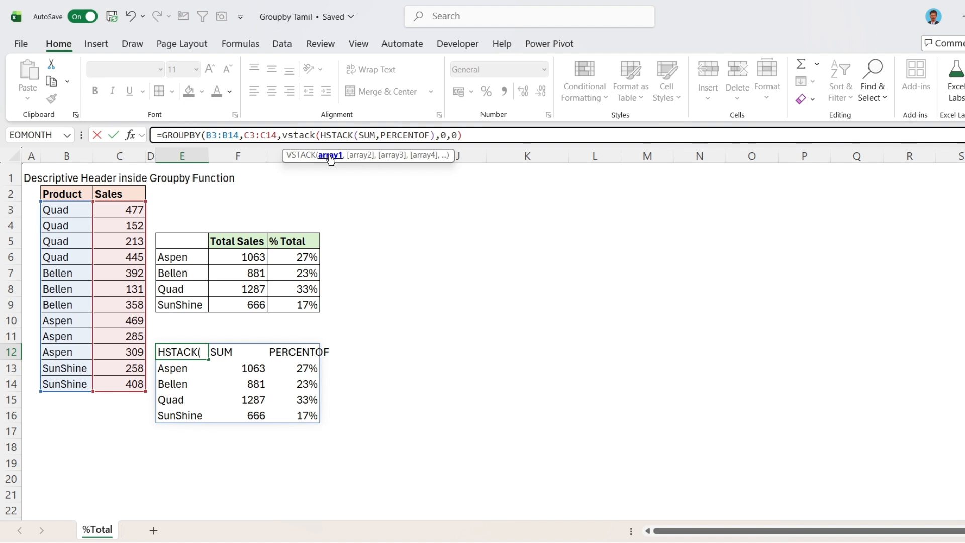
click(331, 157)
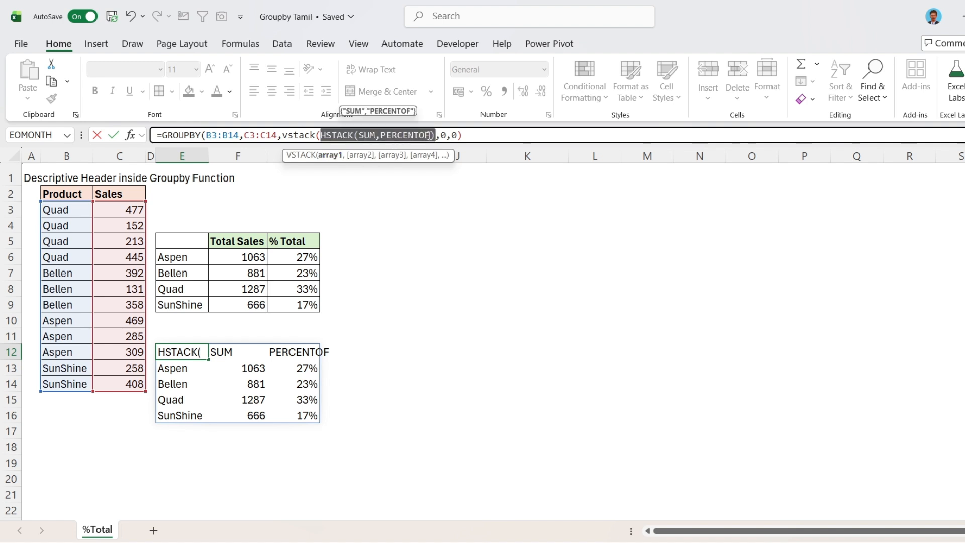
Add the header array {"Total Sales","% Total"} as the second array of VSTACK, after HSTACK(SUM,PERCENTOF).
click(436, 134)
text(,)
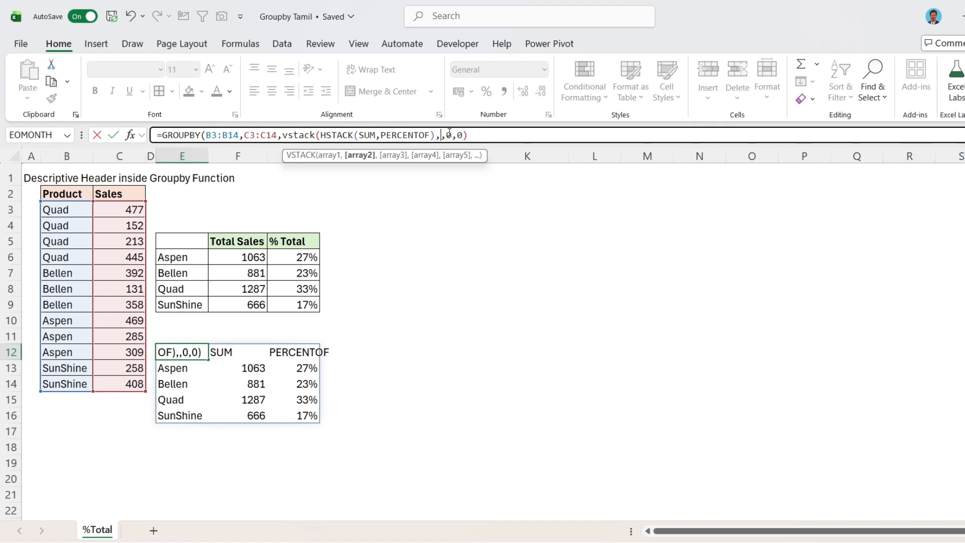
text({")
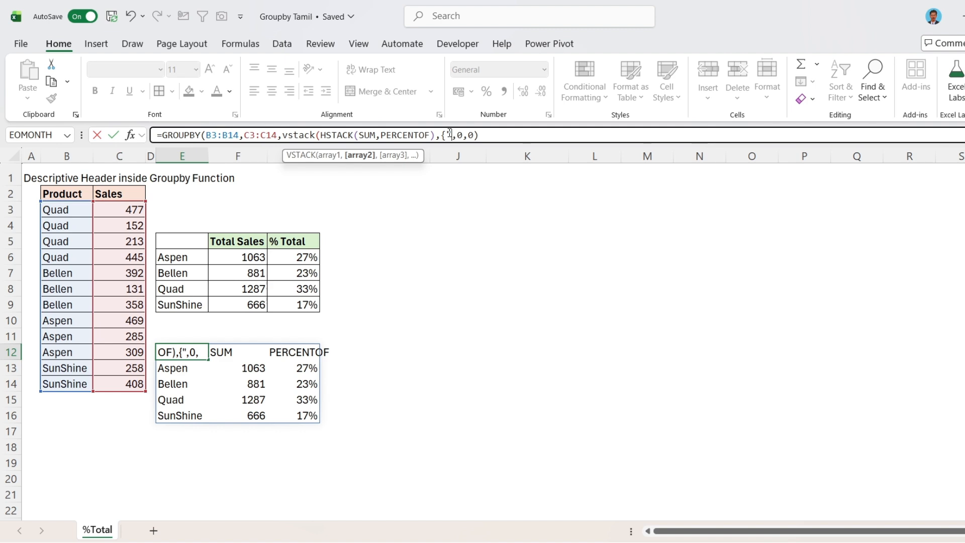
text(Total Sales)
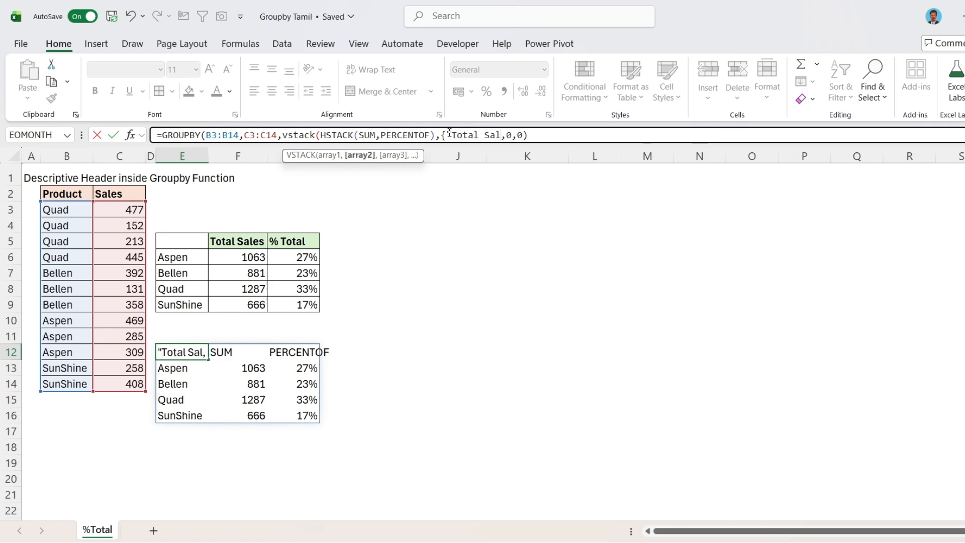
text(",)
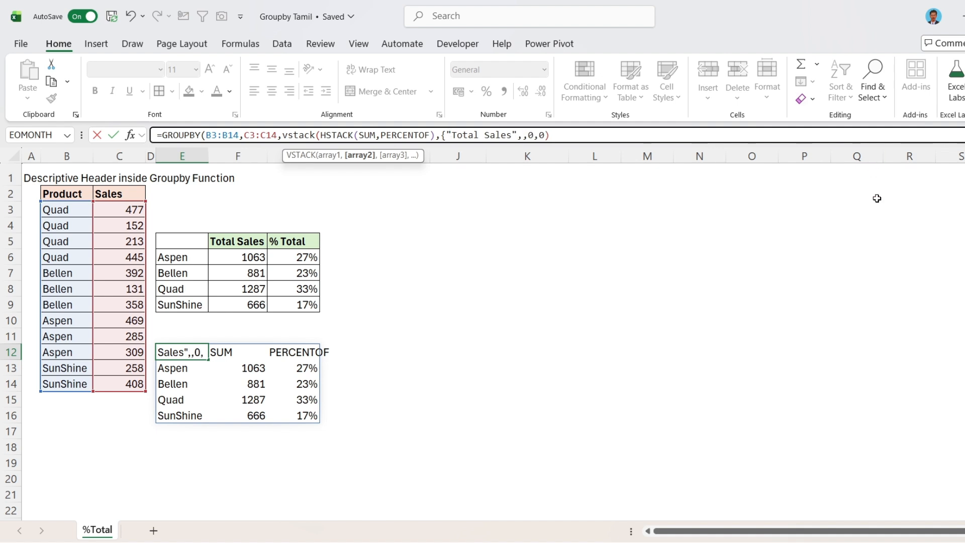
text("% Tota)
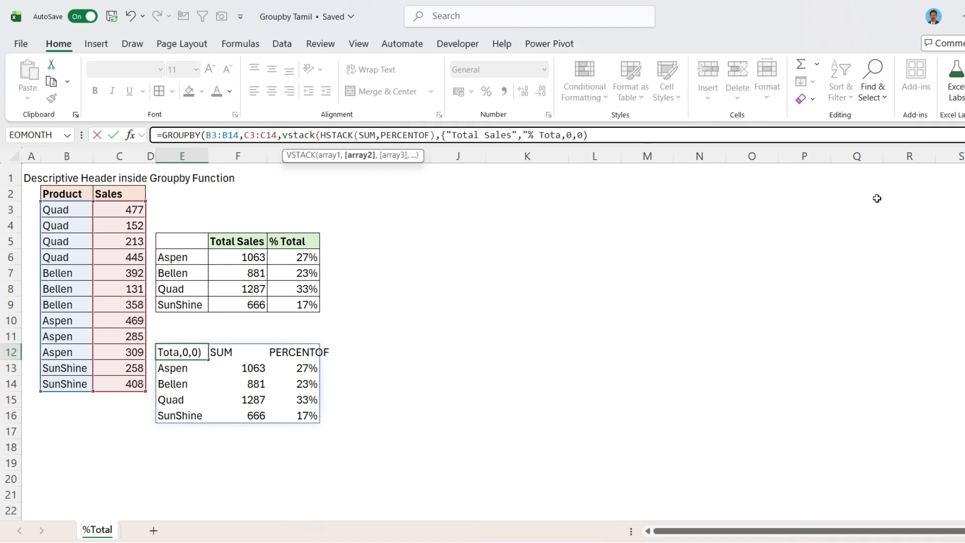
text(l)
text(})
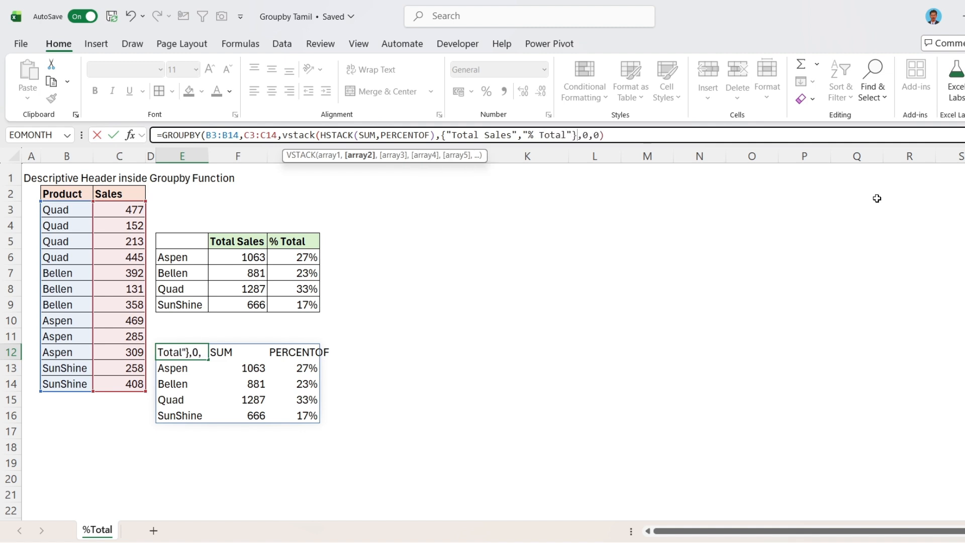
Close the VSTACK function, enter the updated GROUPBY formula in E12, and check the headers in F12:G12.
text())
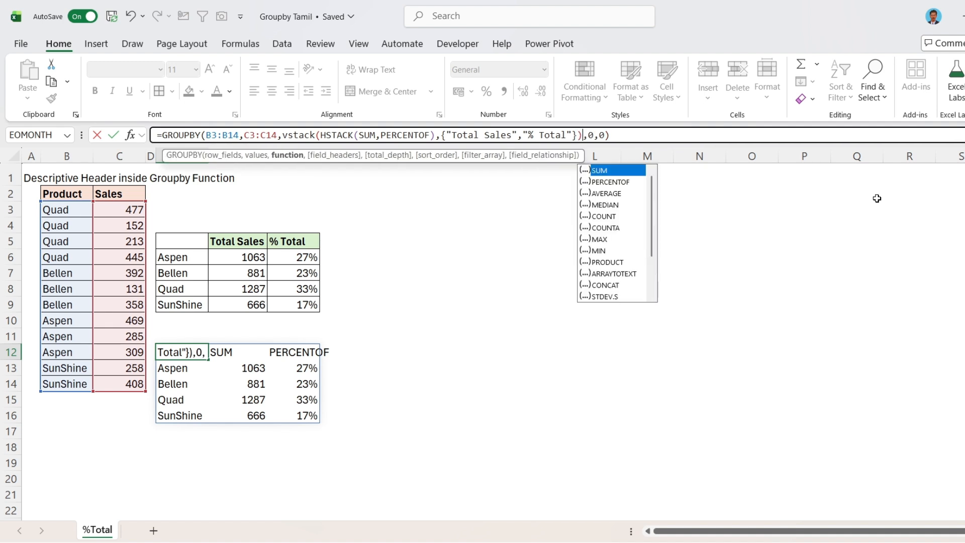
key(ctrl+Return)
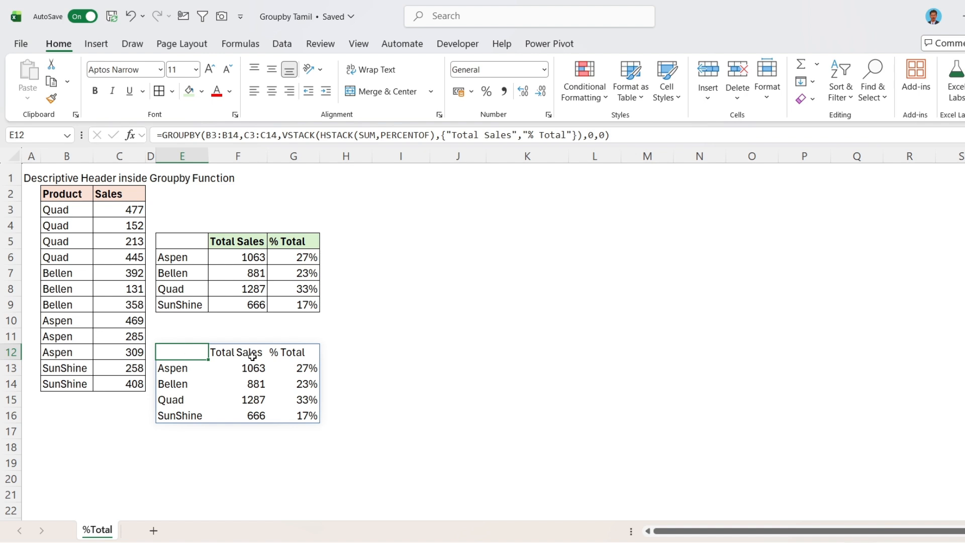
drag(244, 351, 293, 351)
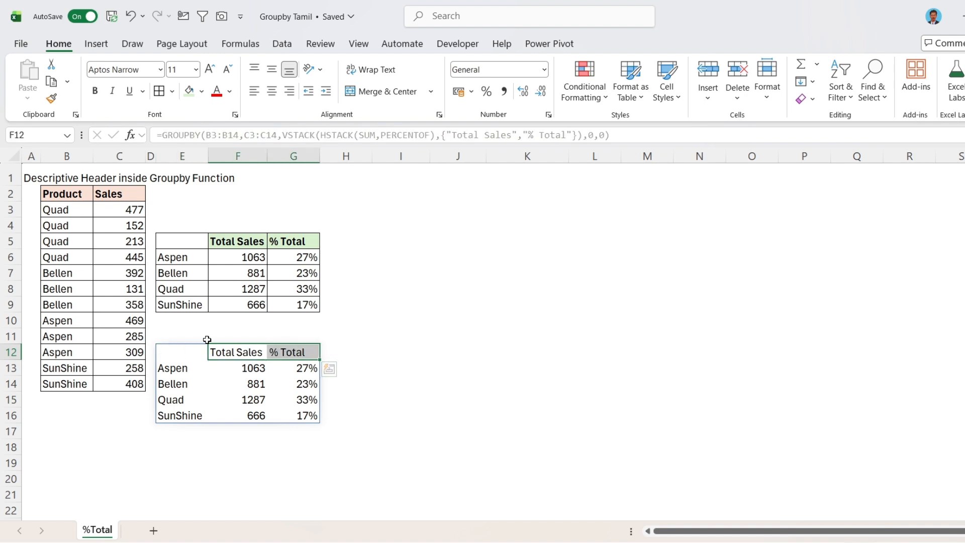
click(189, 353)
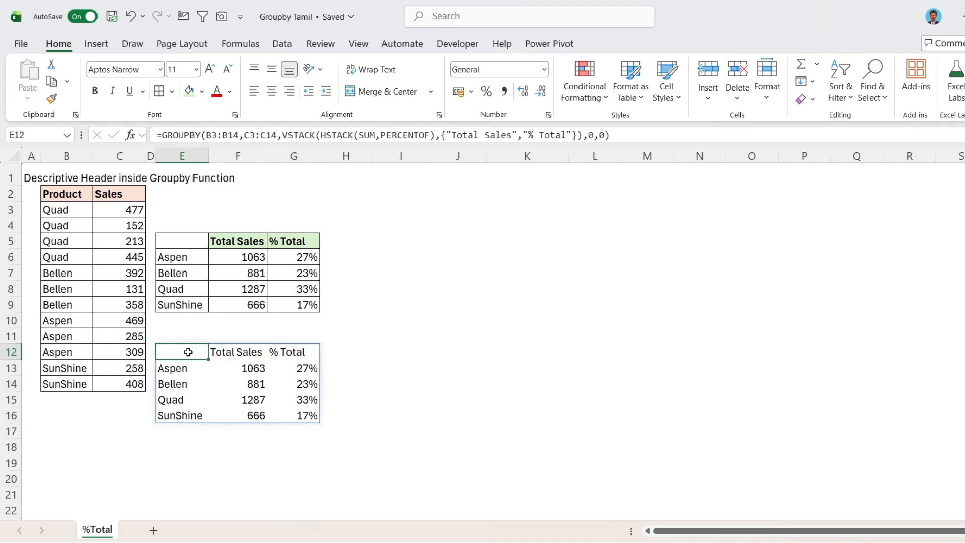